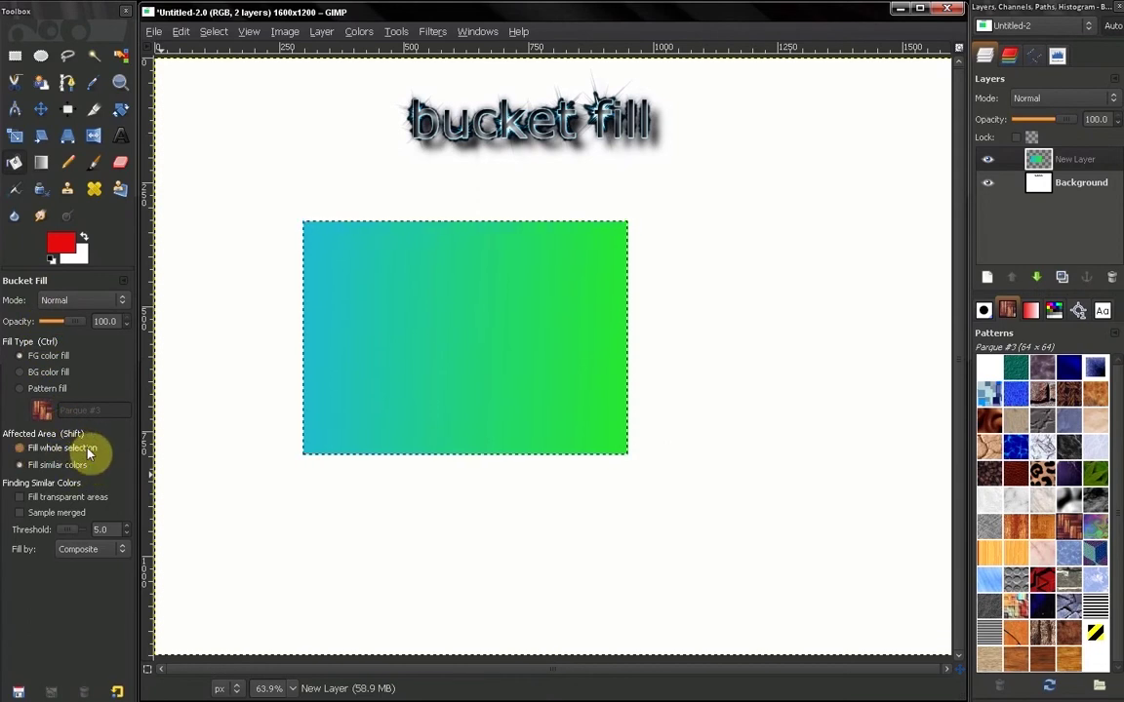
Step: Set Bucket Fill to Fill whole selection, fill the gradient rectangle solid red, then undo
left_click(19, 449)
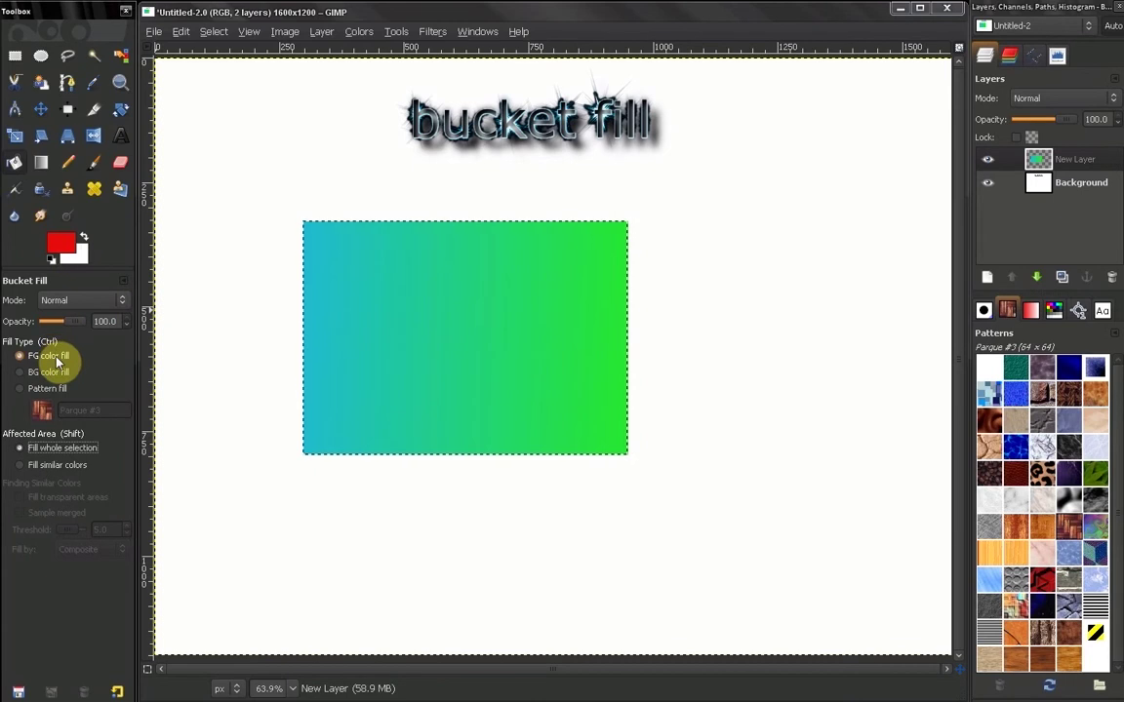
left_click(452, 330)
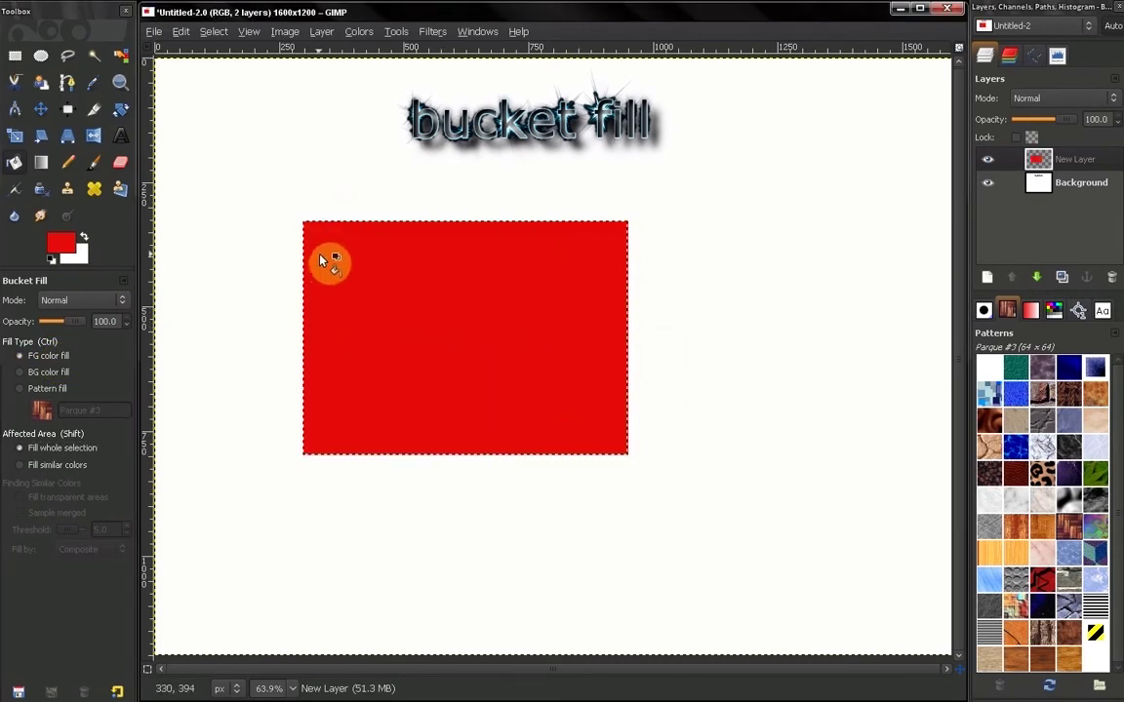
key("ctrl+z")
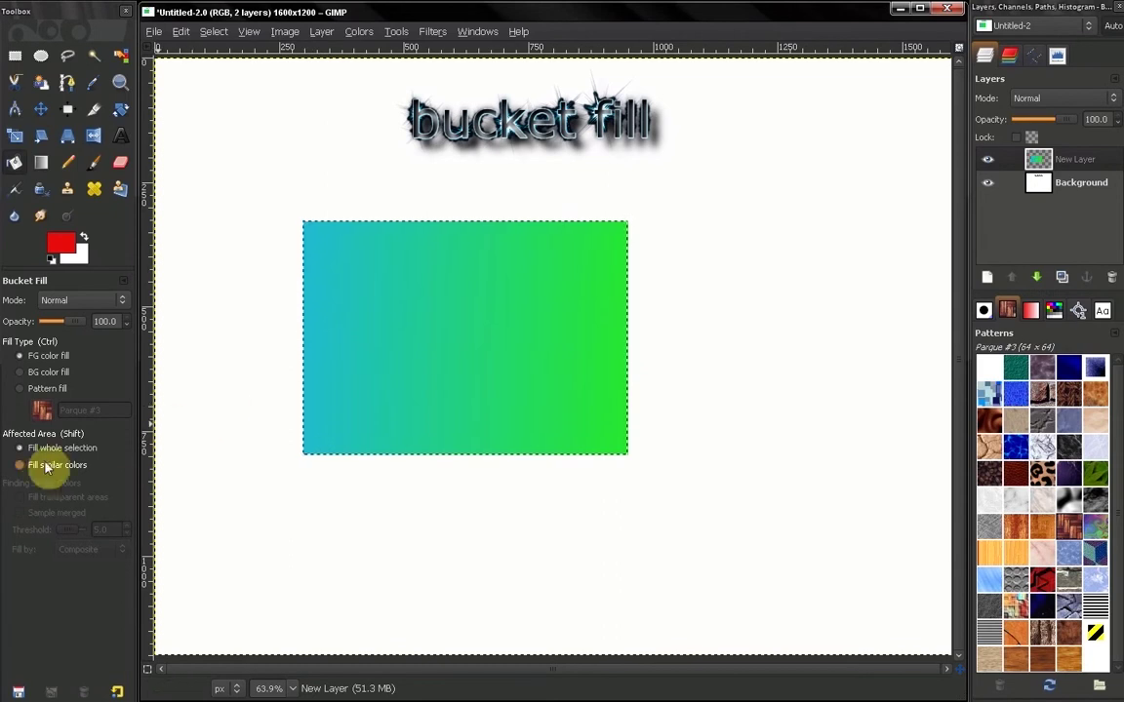
Step: Switch to Fill similar colors and fill red bands of the gradient, including one at threshold 2
left_click(33, 469)
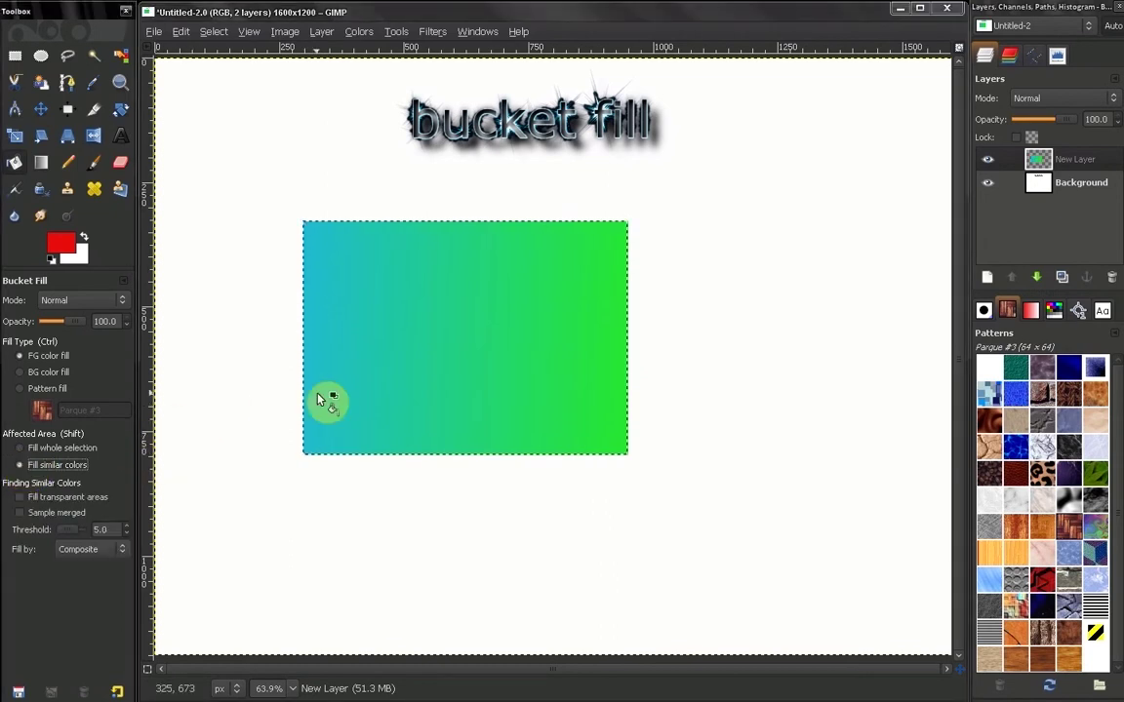
left_click(494, 317)
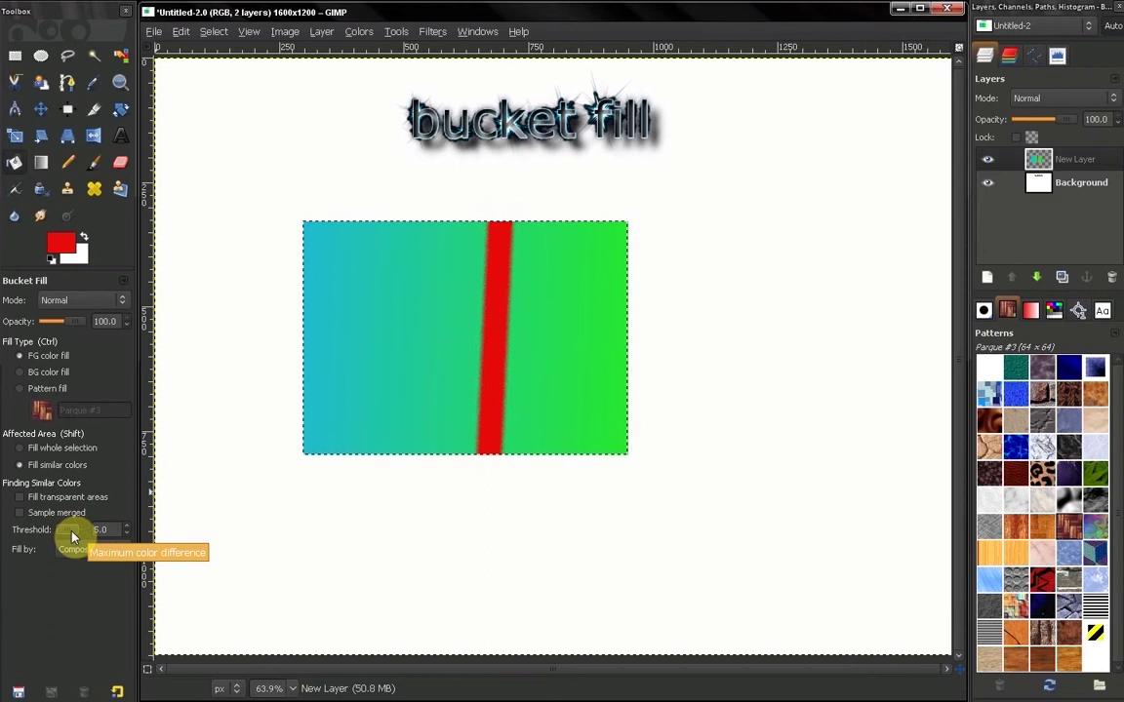
double_click(107, 530)
type("2")
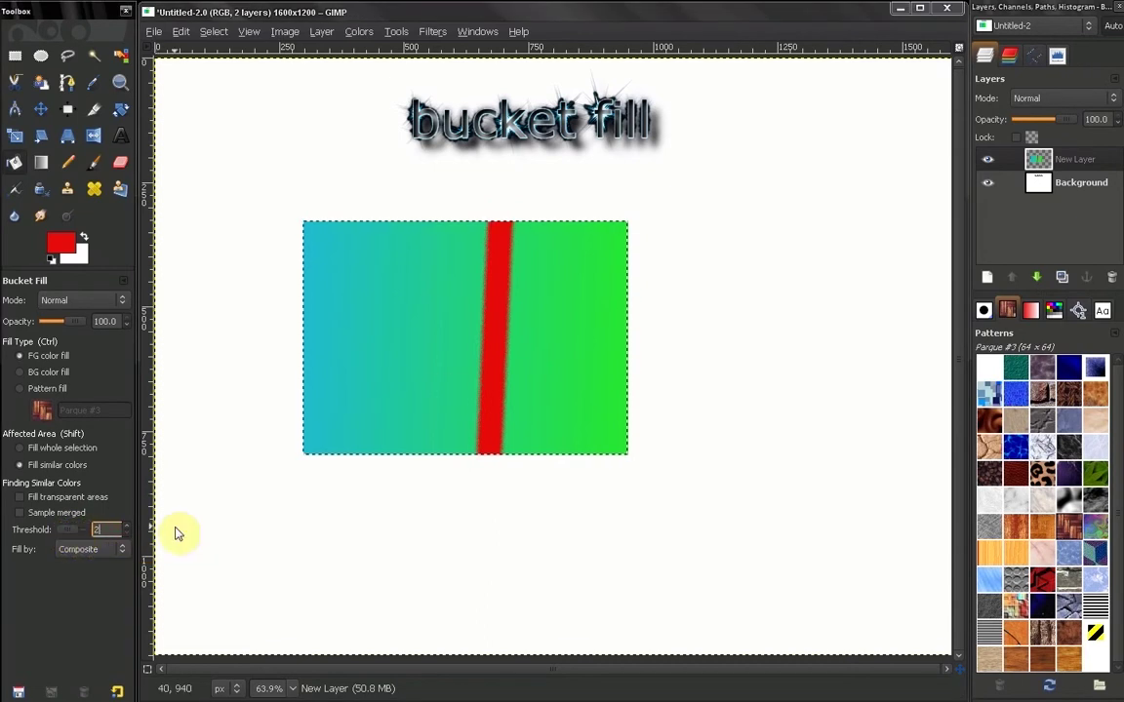
left_click(436, 387)
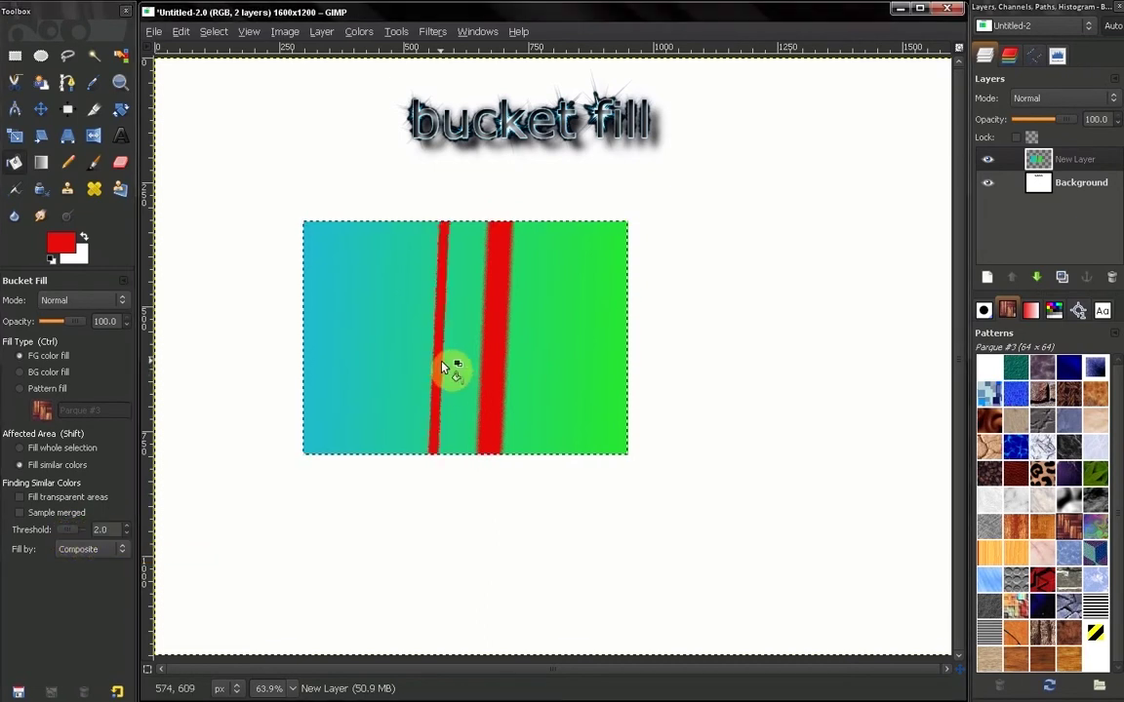
Step: At threshold 127.5, fill the cyan left part and then the whole rectangle red, undoing each
left_click(73, 532)
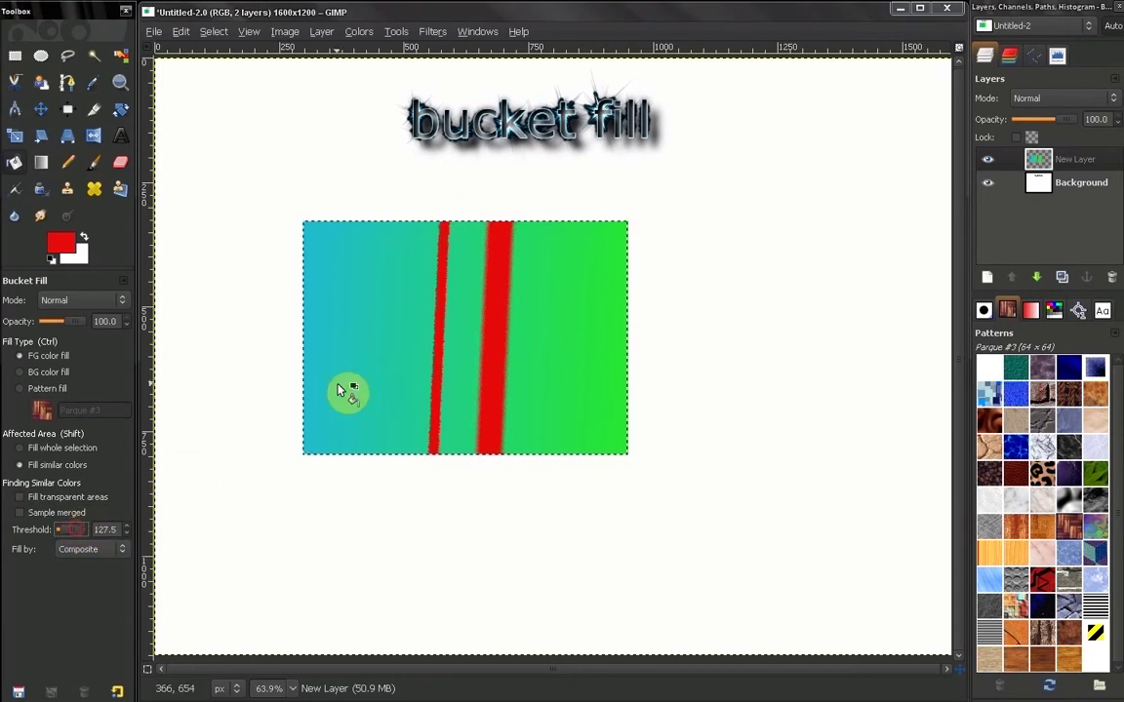
left_click(380, 349)
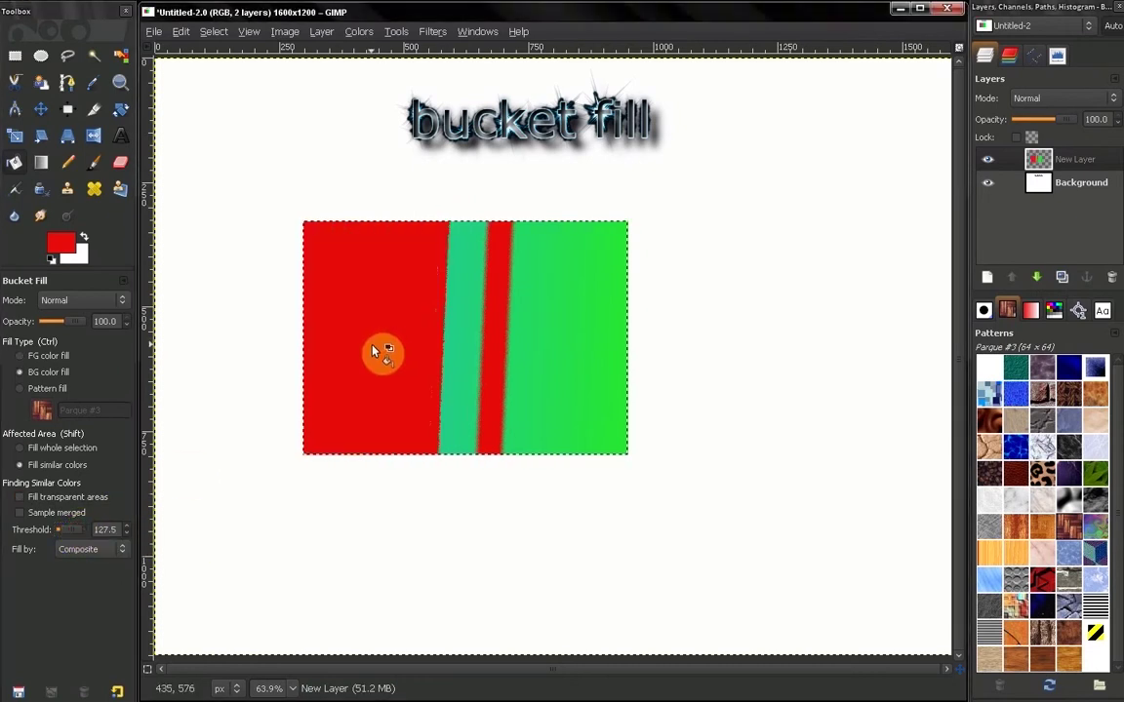
key("ctrl+z")
key("ctrl+z")
left_click(394, 351)
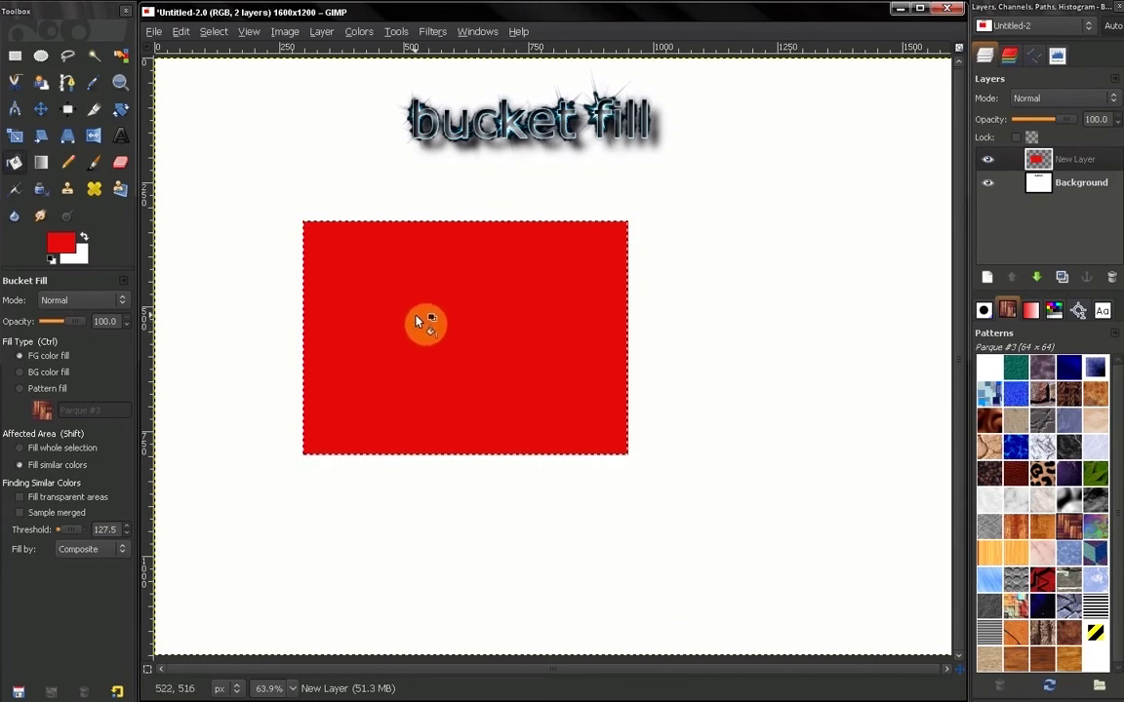
key("ctrl+z")
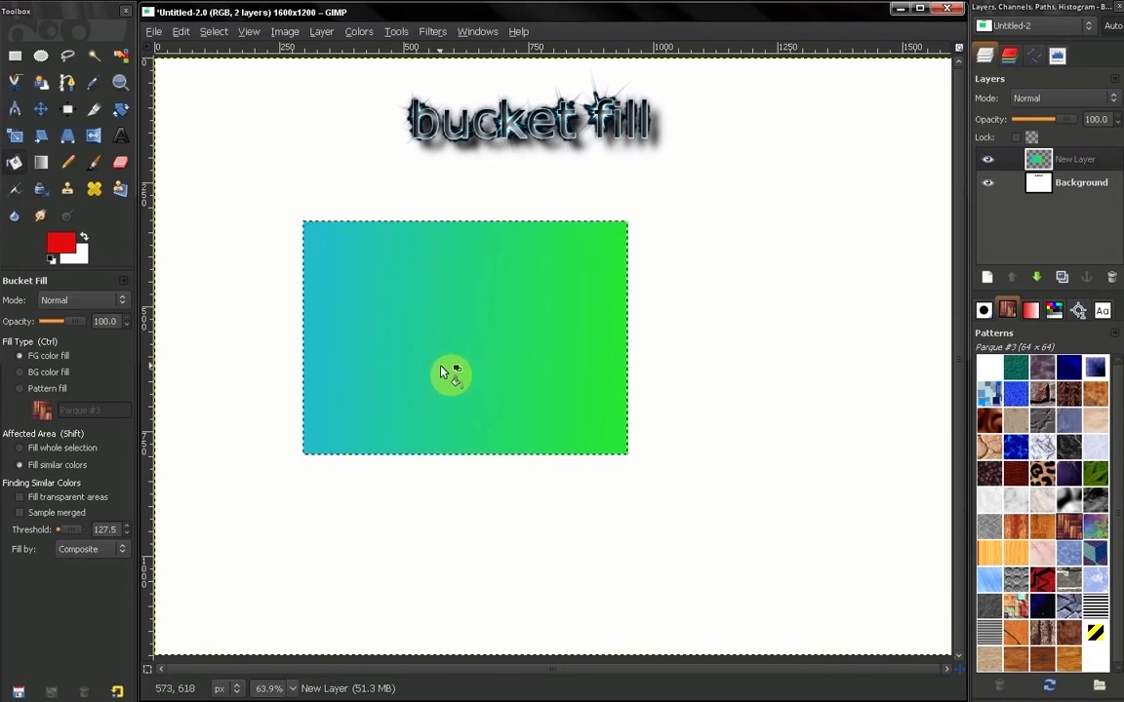
Step: Enable Fill transparent areas, hide Background, and add a rectangle over the gradient's top-right corner
left_click(20, 498)
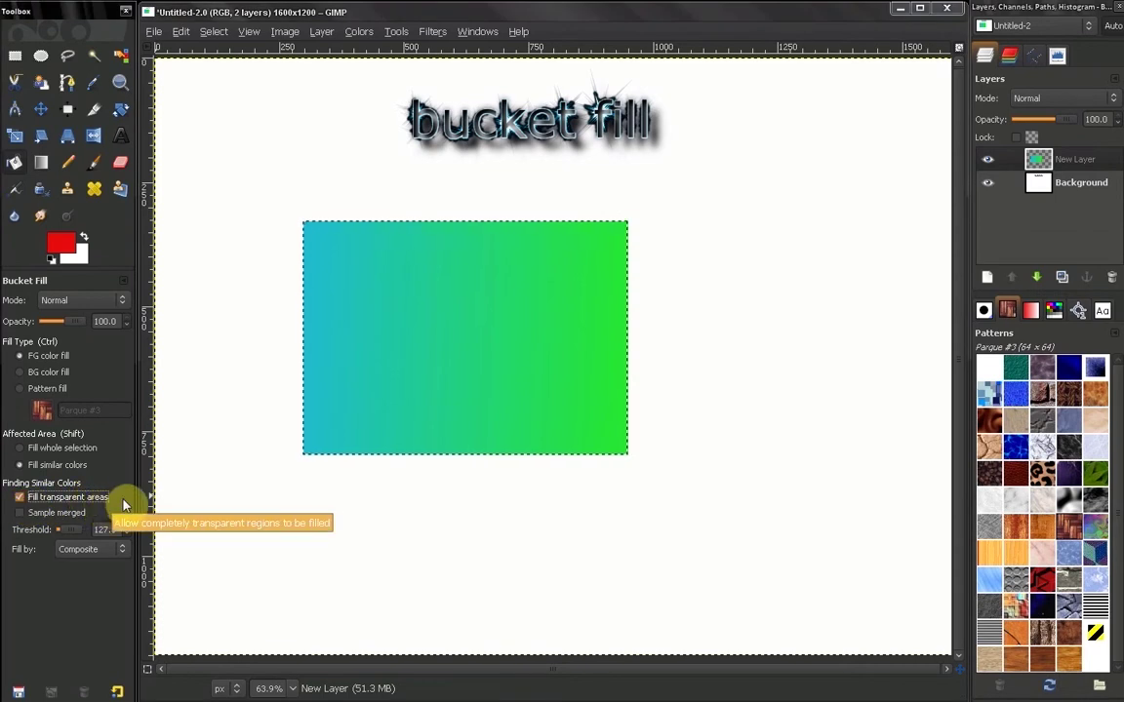
left_click(987, 182)
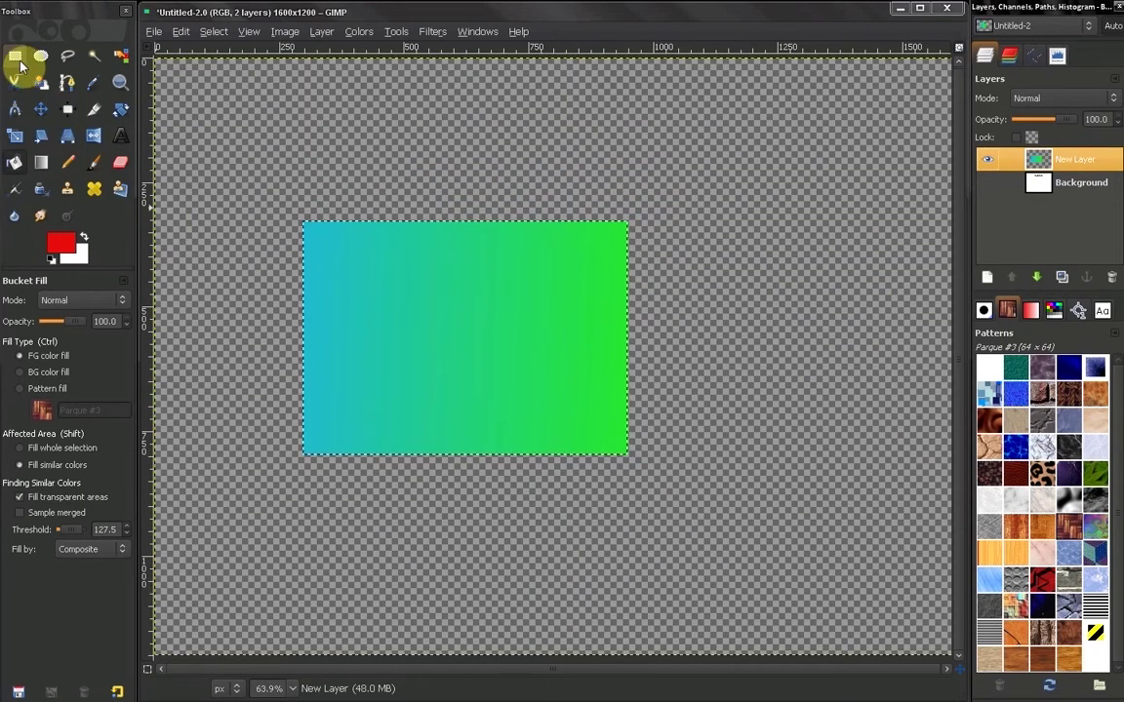
left_click(17, 58)
left_click(58, 300)
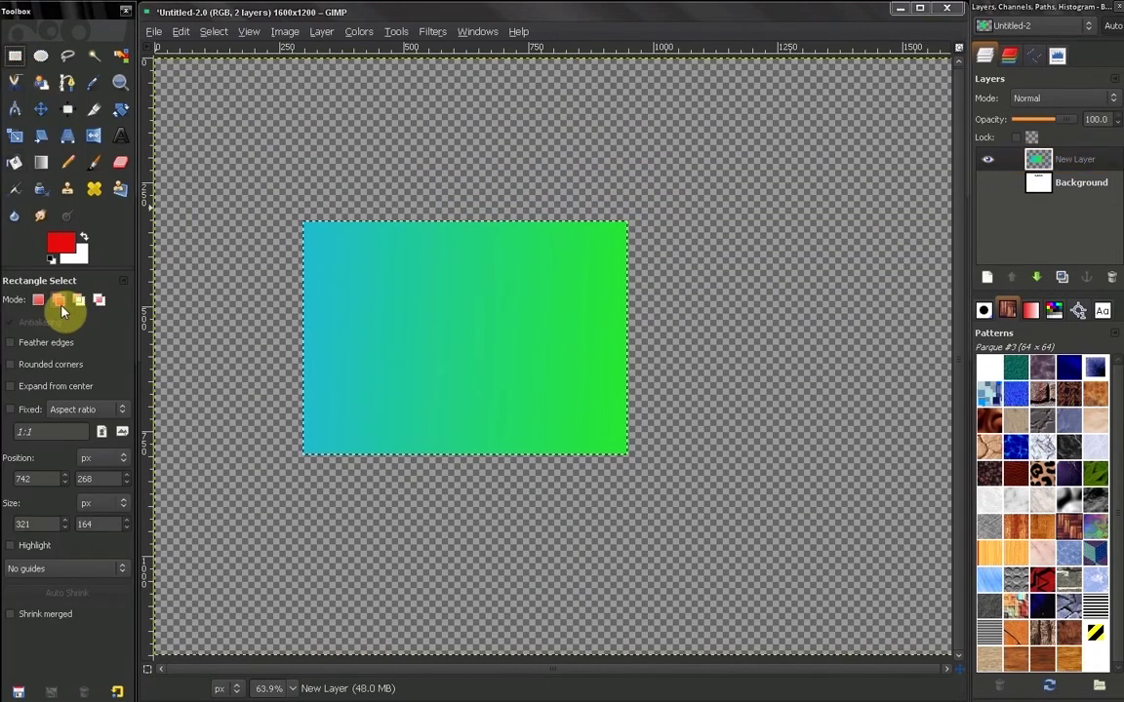
left_click_drag(569, 181, 686, 274)
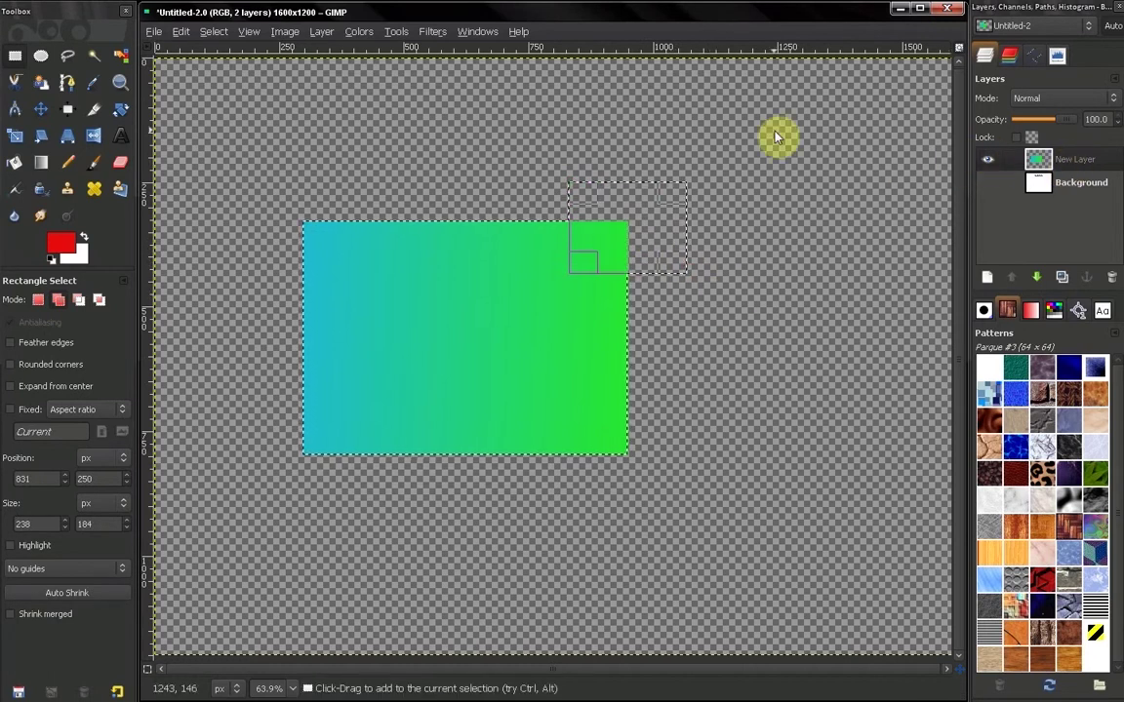
left_click(14, 164)
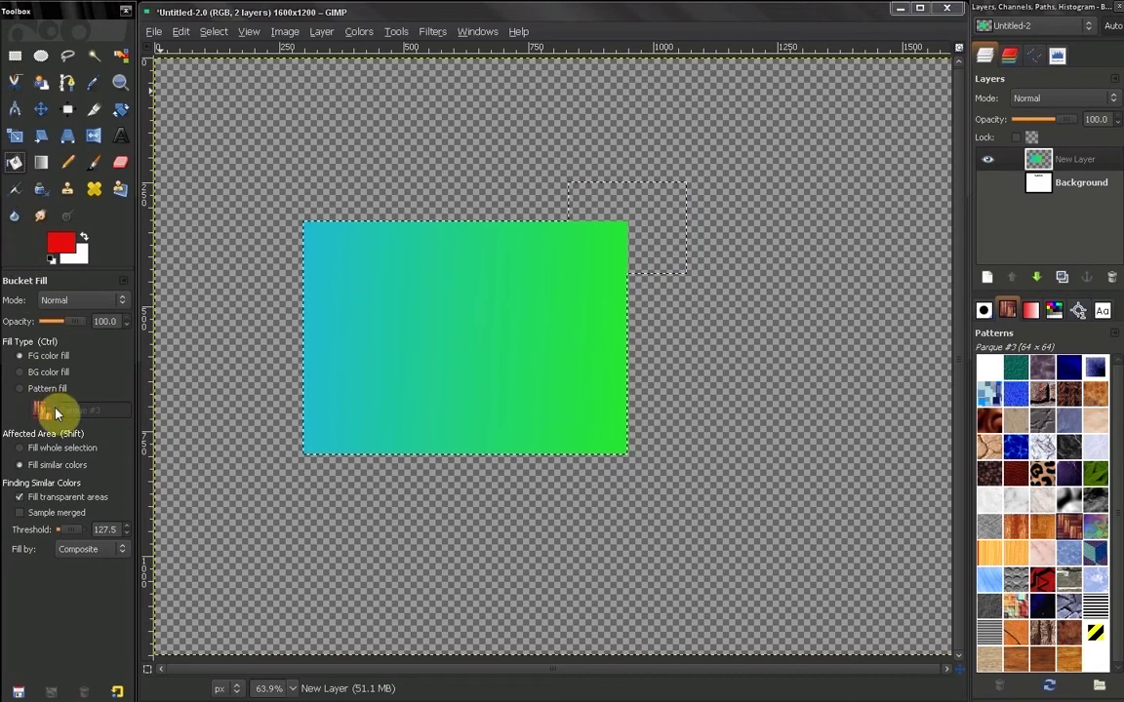
left_click(30, 503)
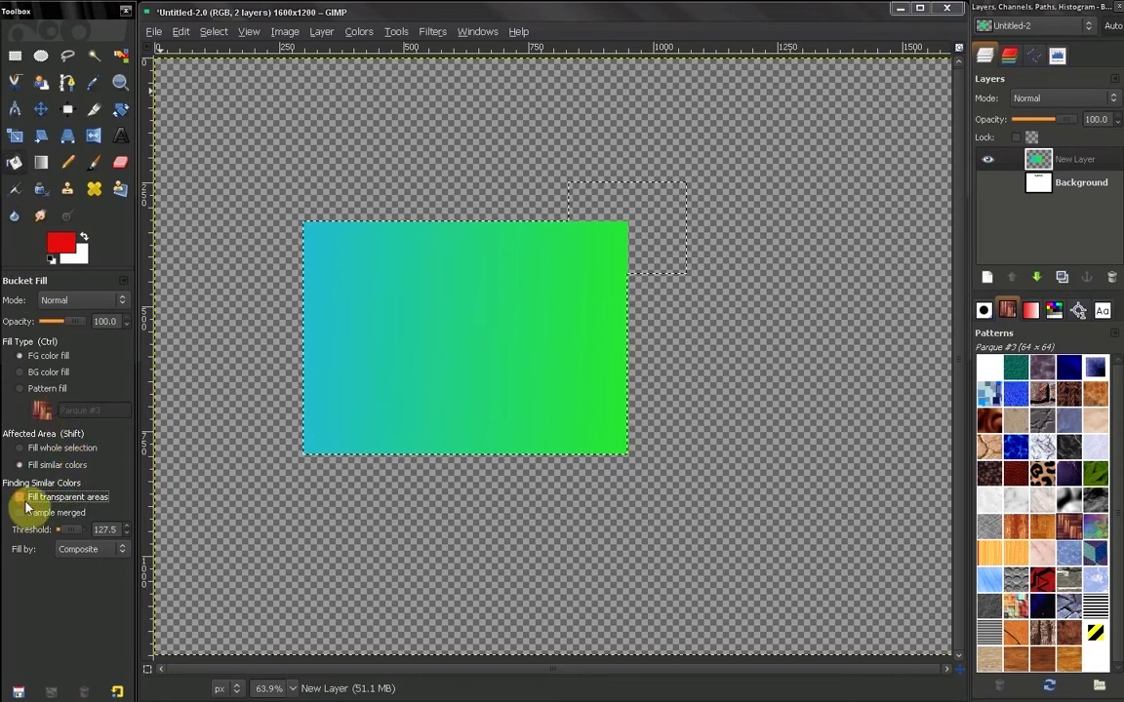
left_click(654, 244)
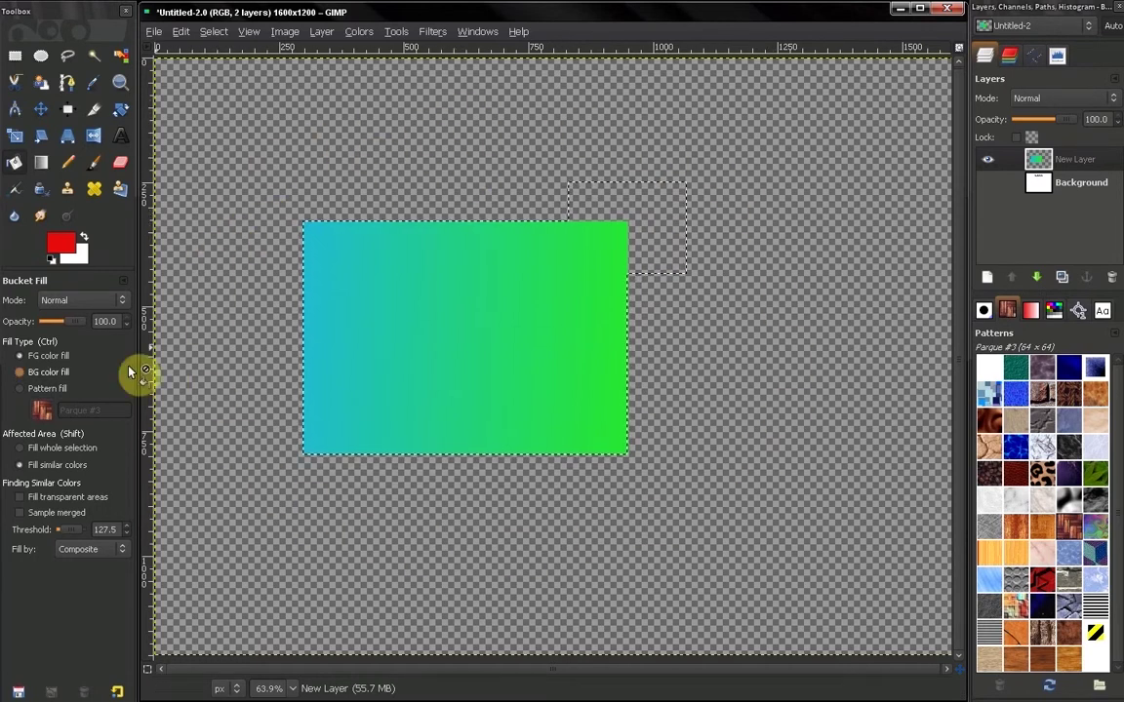
left_click(20, 498)
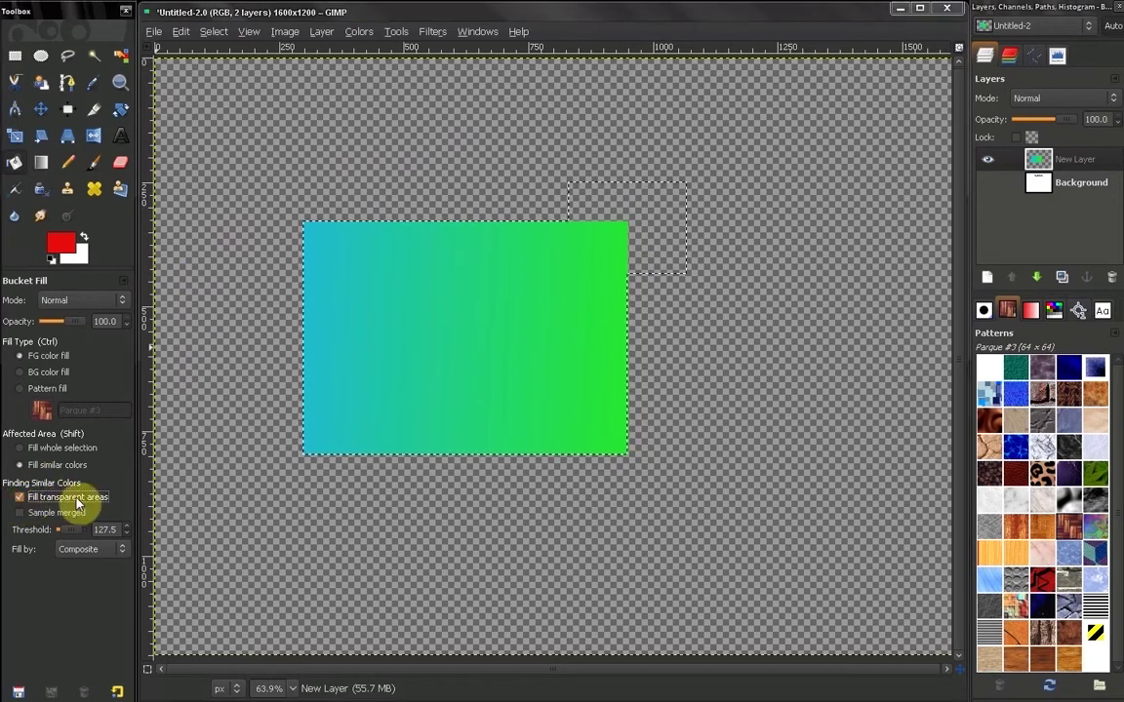
left_click(659, 227)
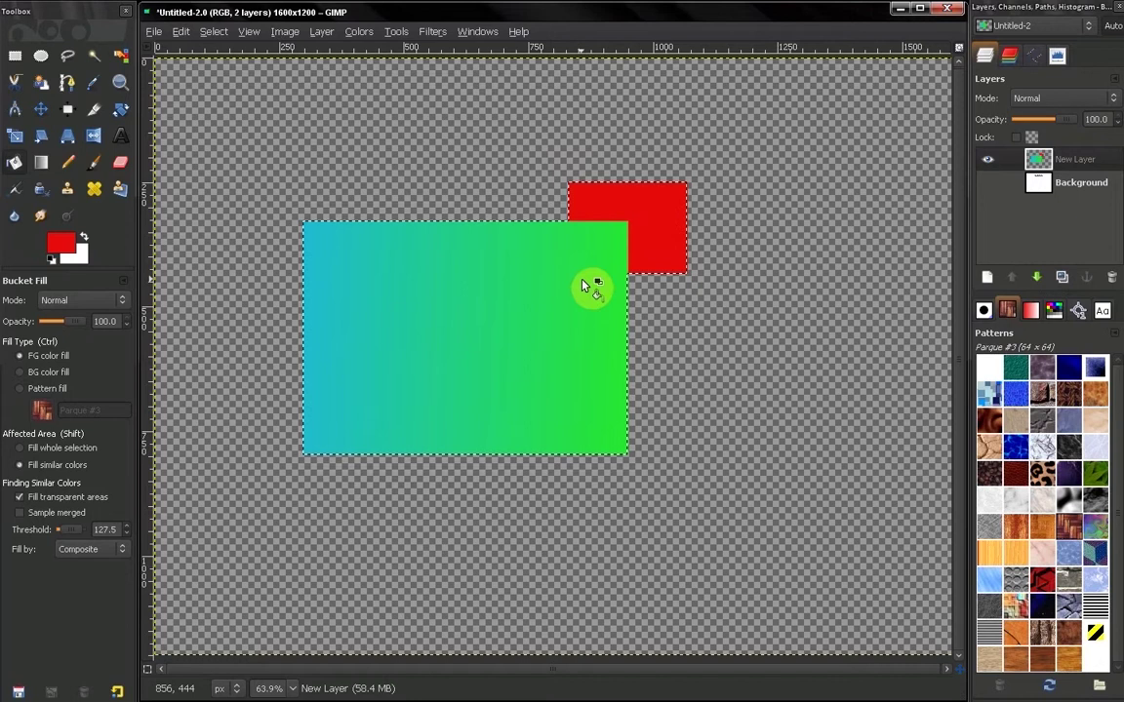
key("ctrl+z")
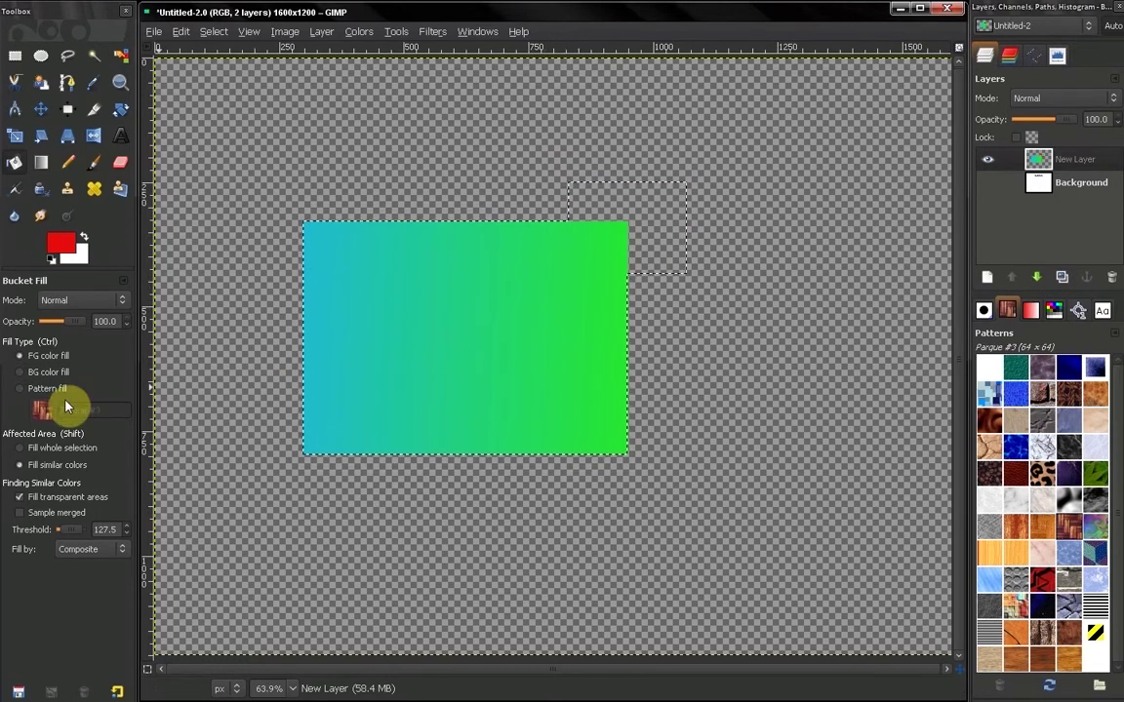
left_click(21, 450)
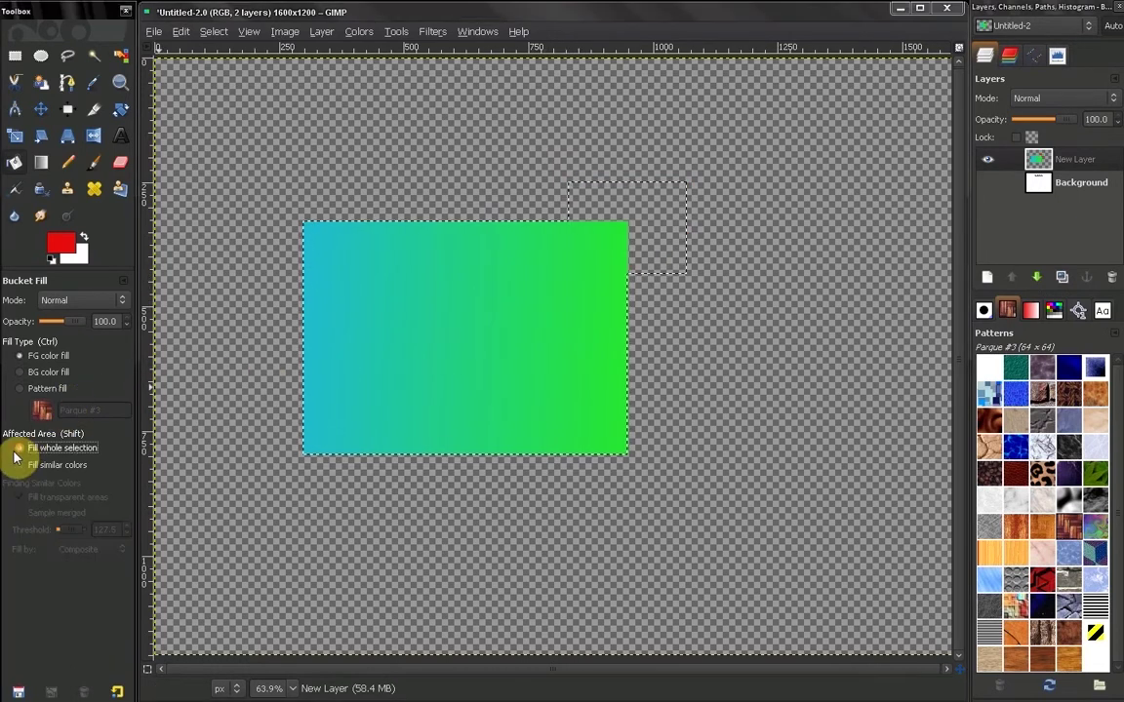
left_click(647, 265)
key("ctrl+z")
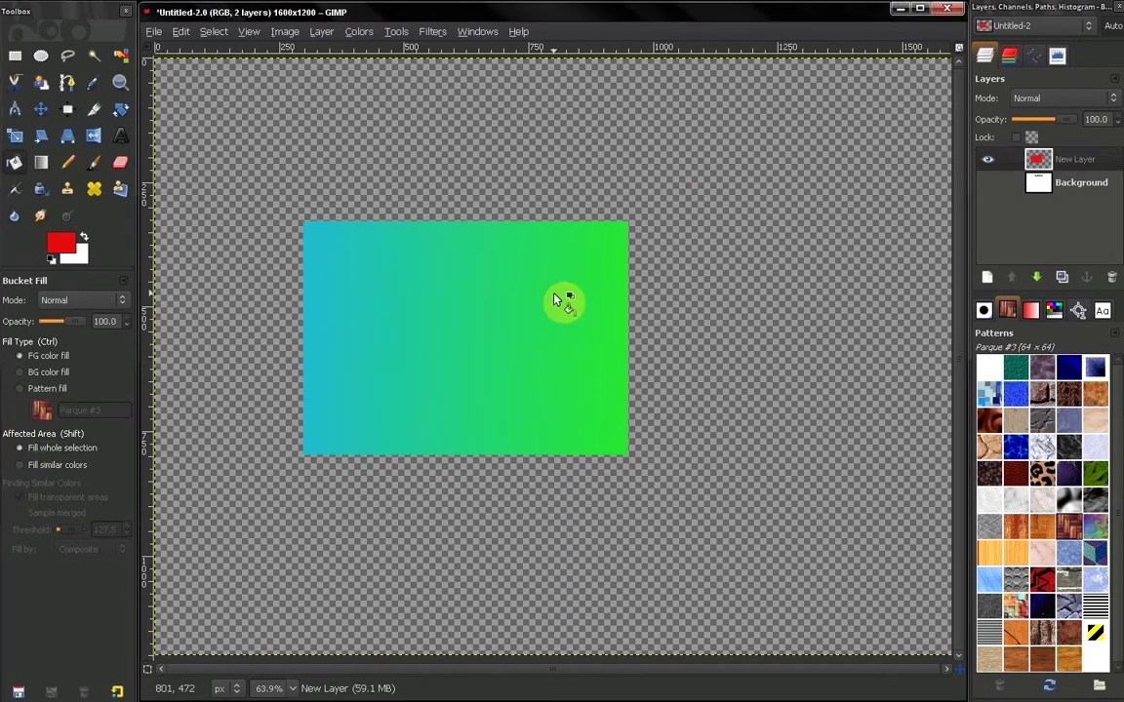
left_click(22, 465)
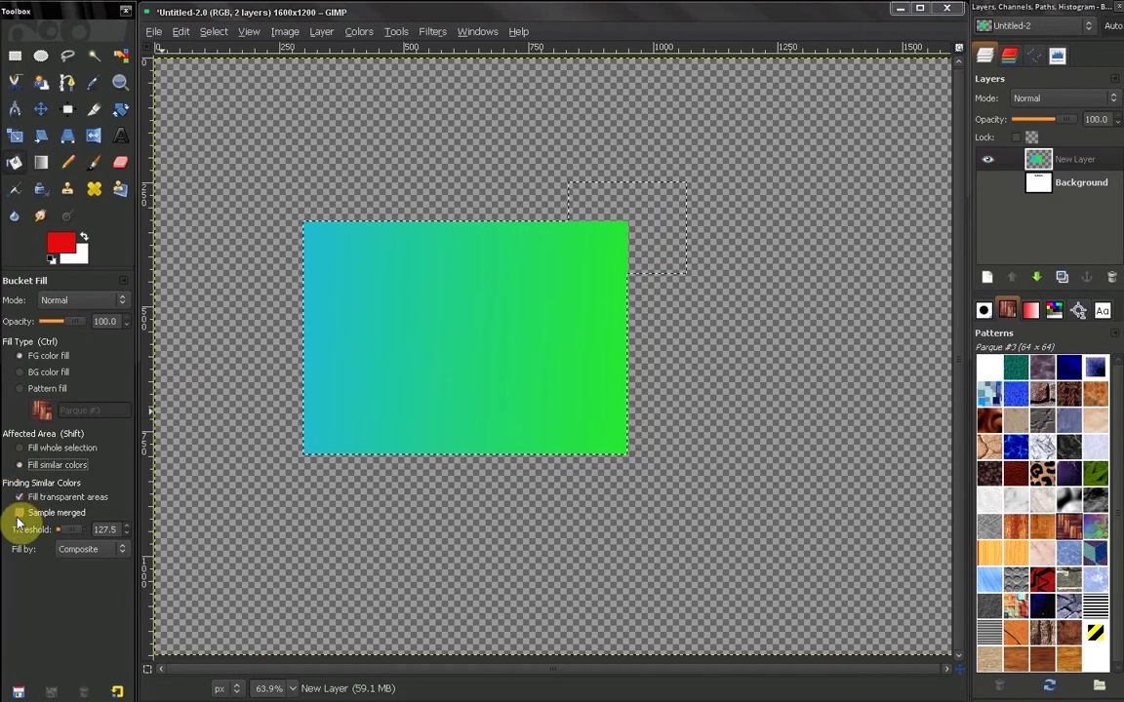
left_click(17, 516)
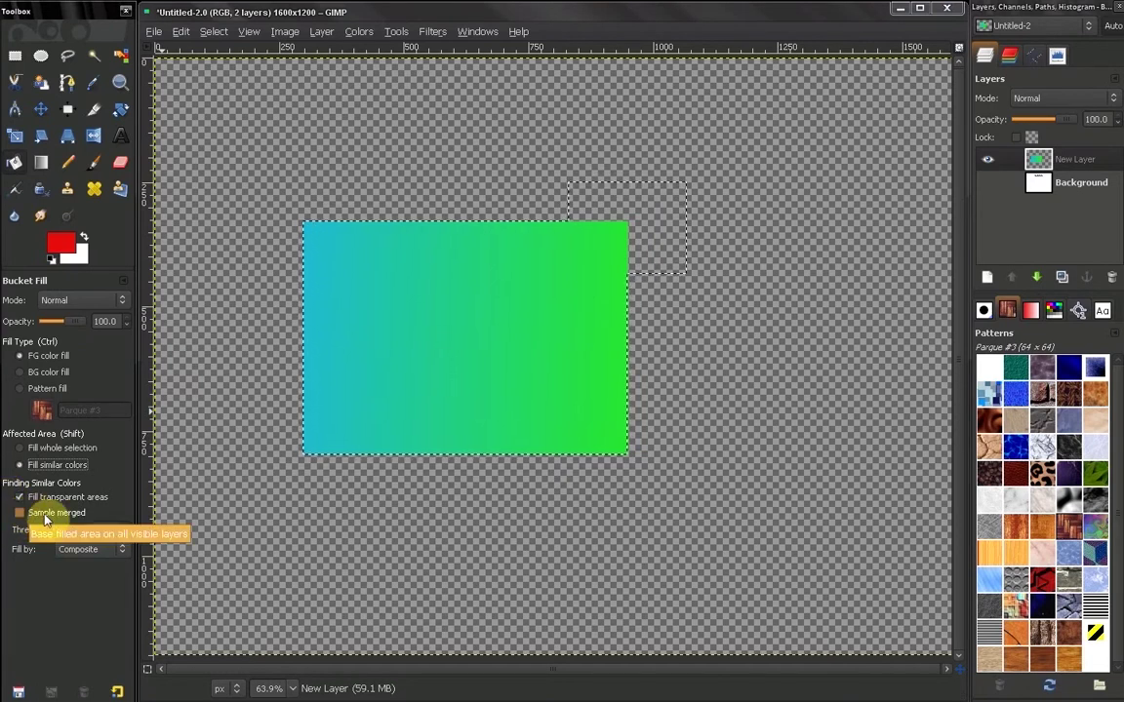
Step: Show the Background layer again and try dragging the gradient layer upward with Move
left_click(988, 183)
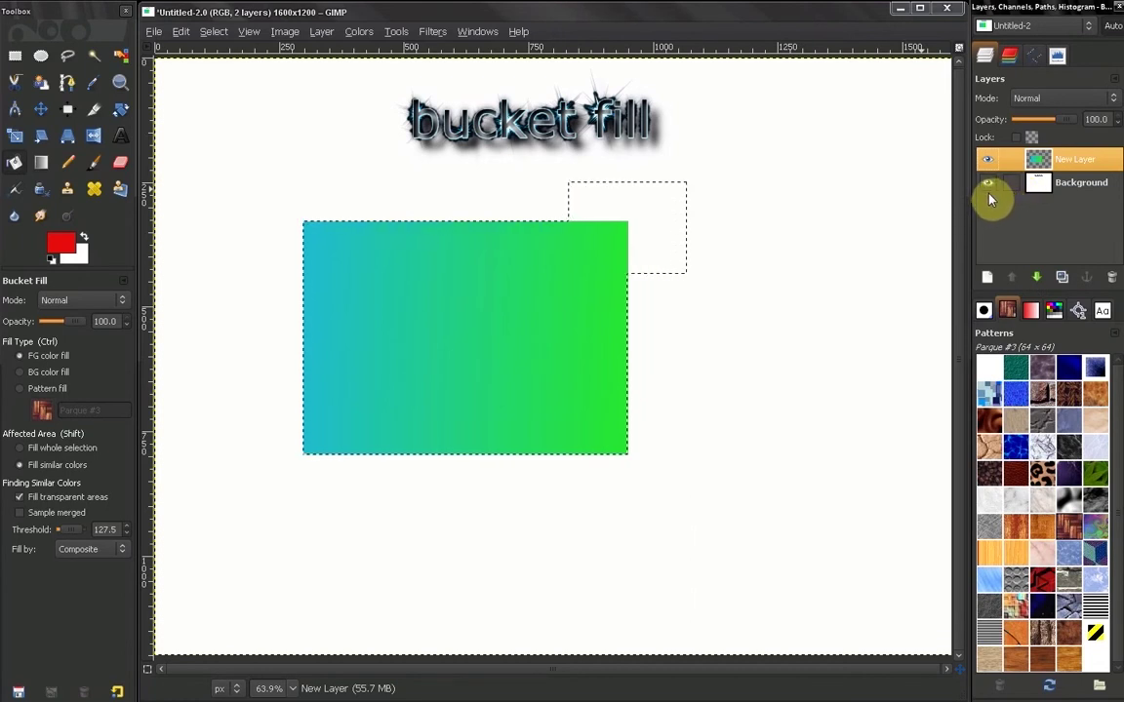
left_click(40, 108)
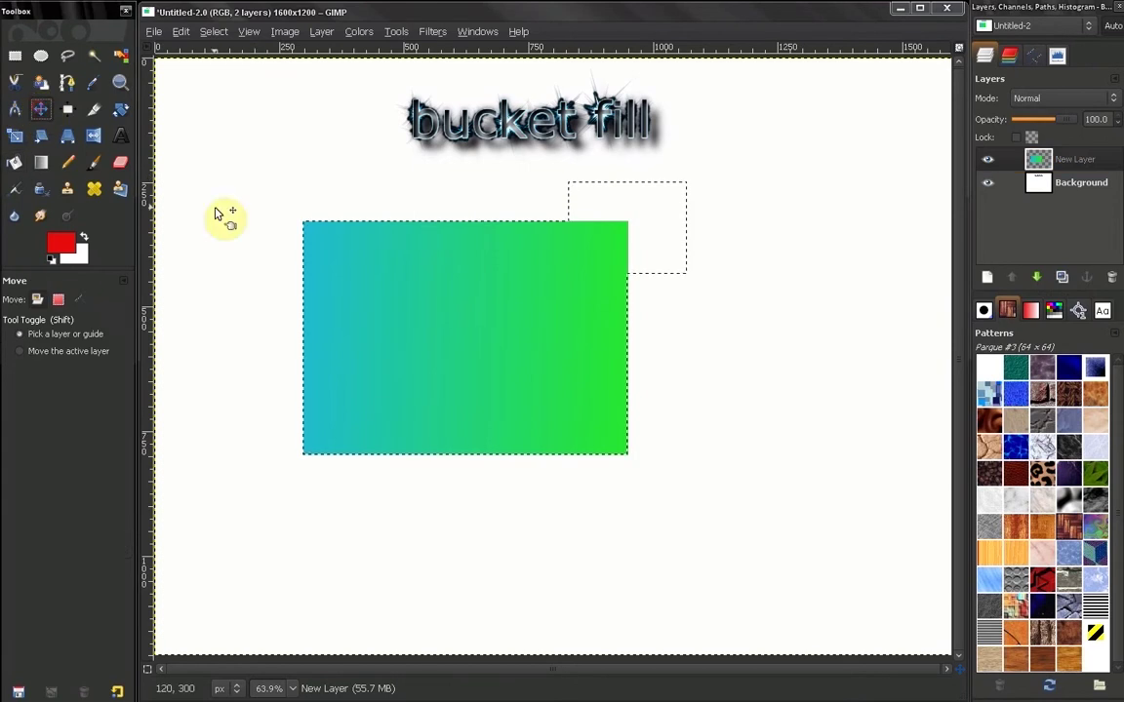
left_click_drag(439, 326, 493, 176)
Step: Make the Background layer active, then toggle its visibility off and back on
left_click(1046, 185)
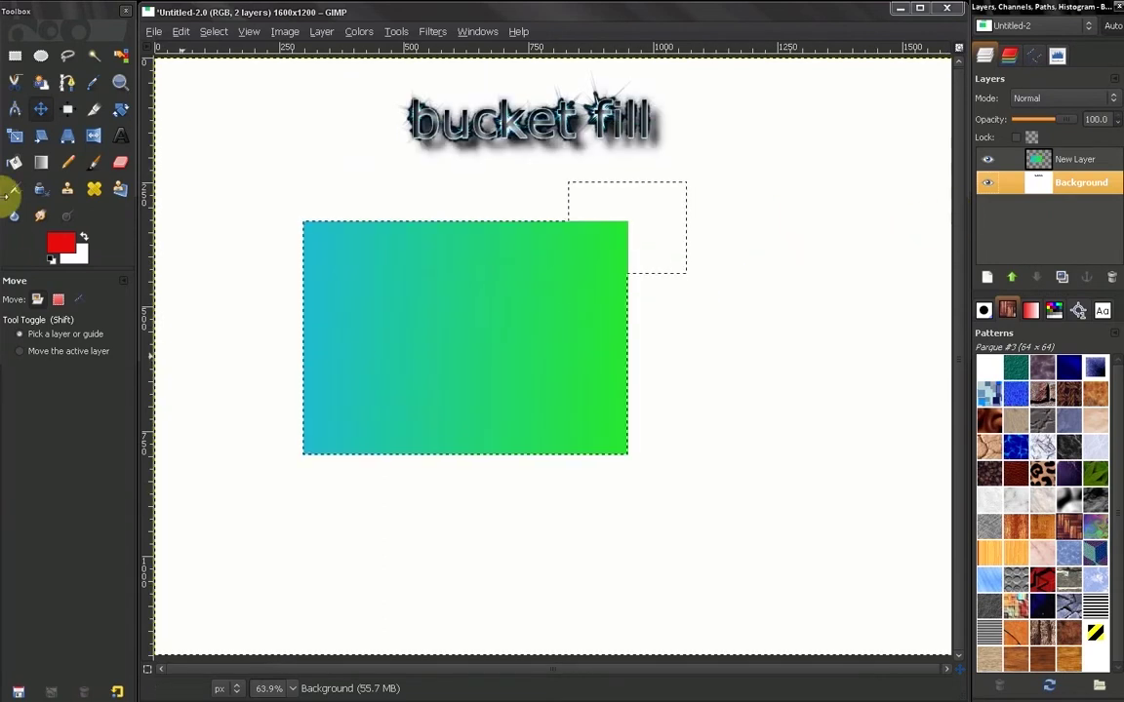
left_click(14, 163)
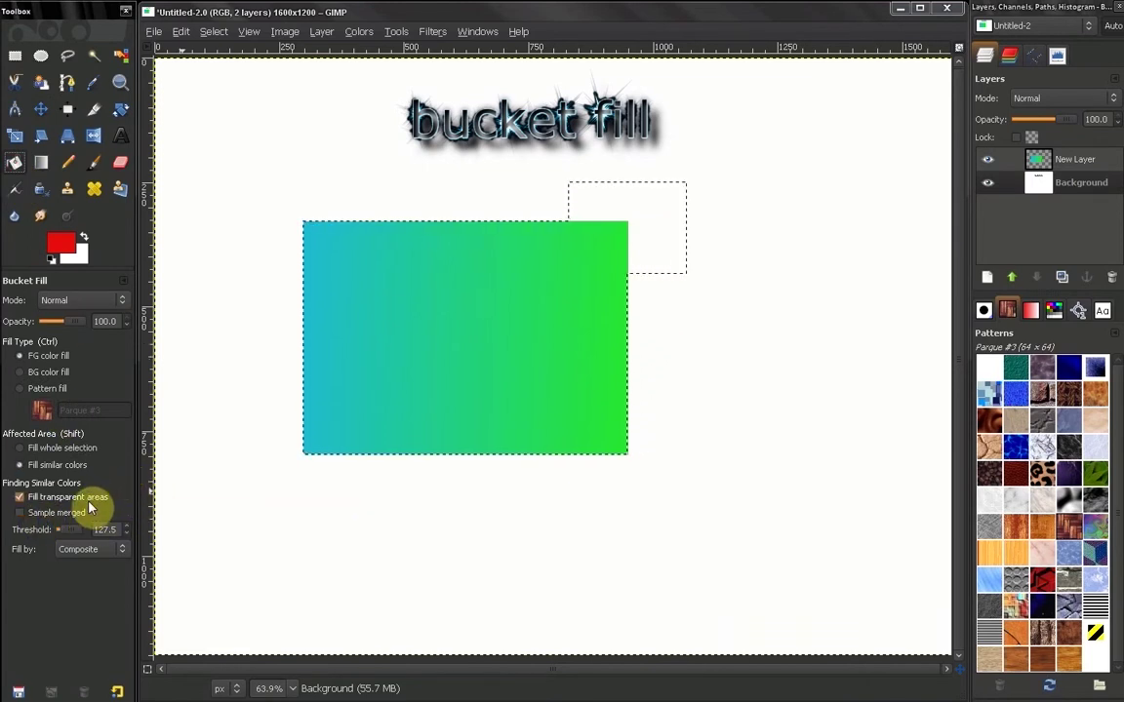
left_click(989, 186)
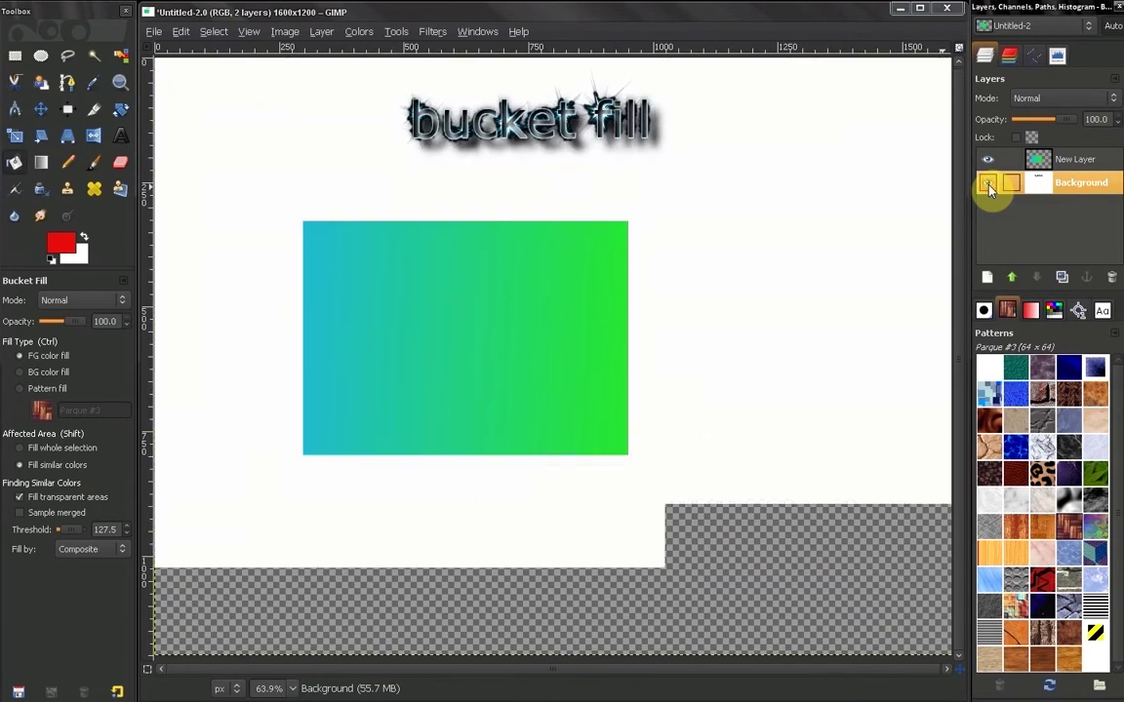
left_click(988, 187)
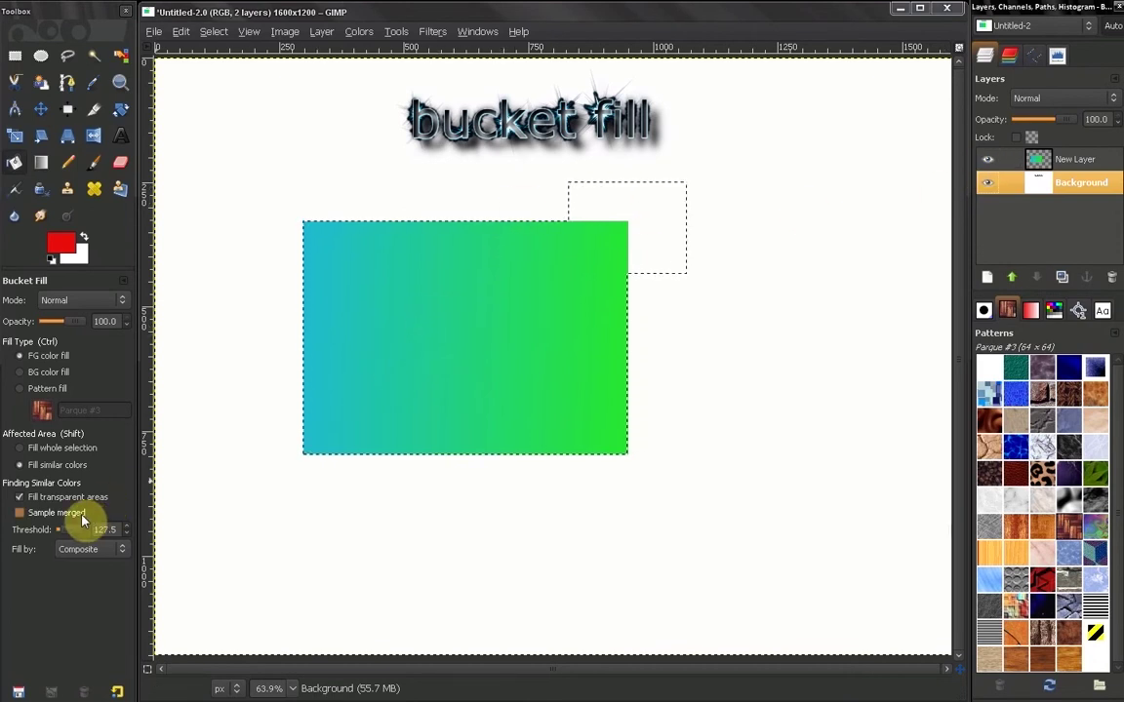
left_click(119, 552)
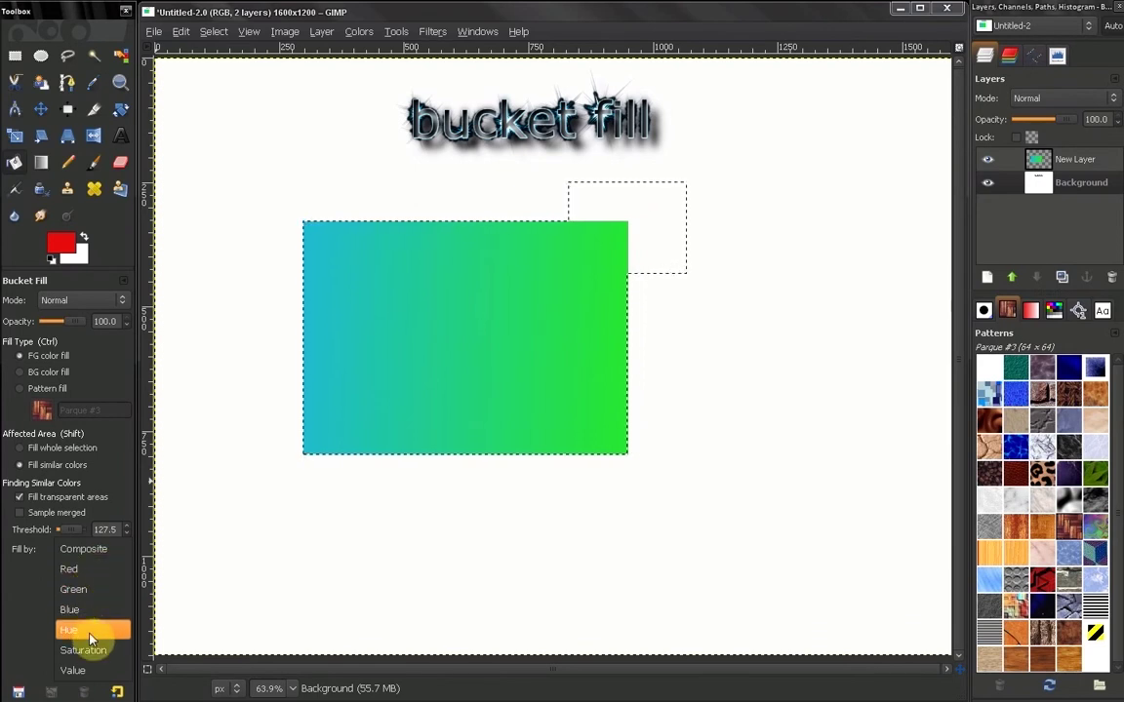
left_click(37, 628)
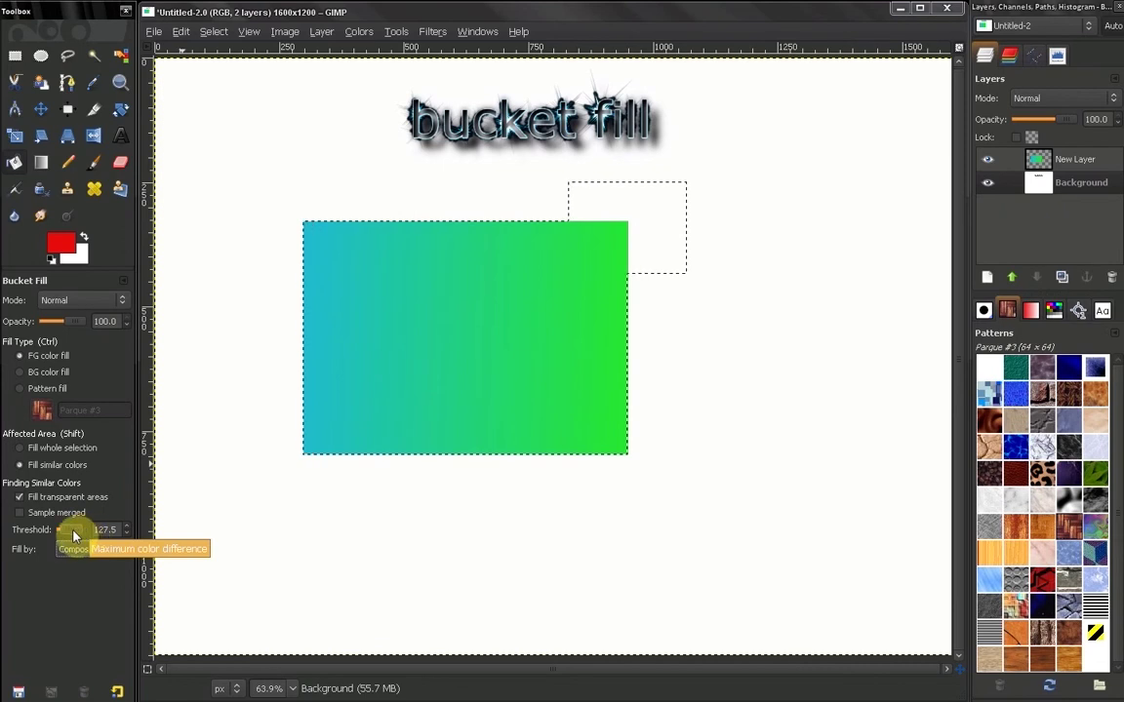
left_click(56, 463)
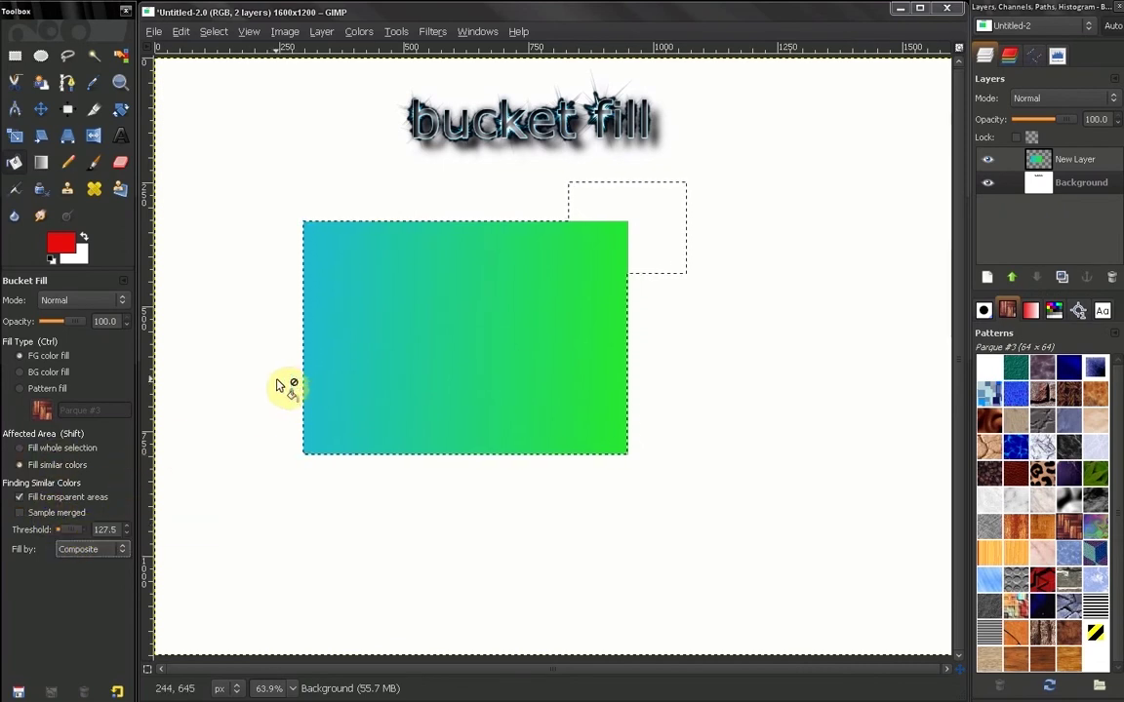
left_click(109, 552)
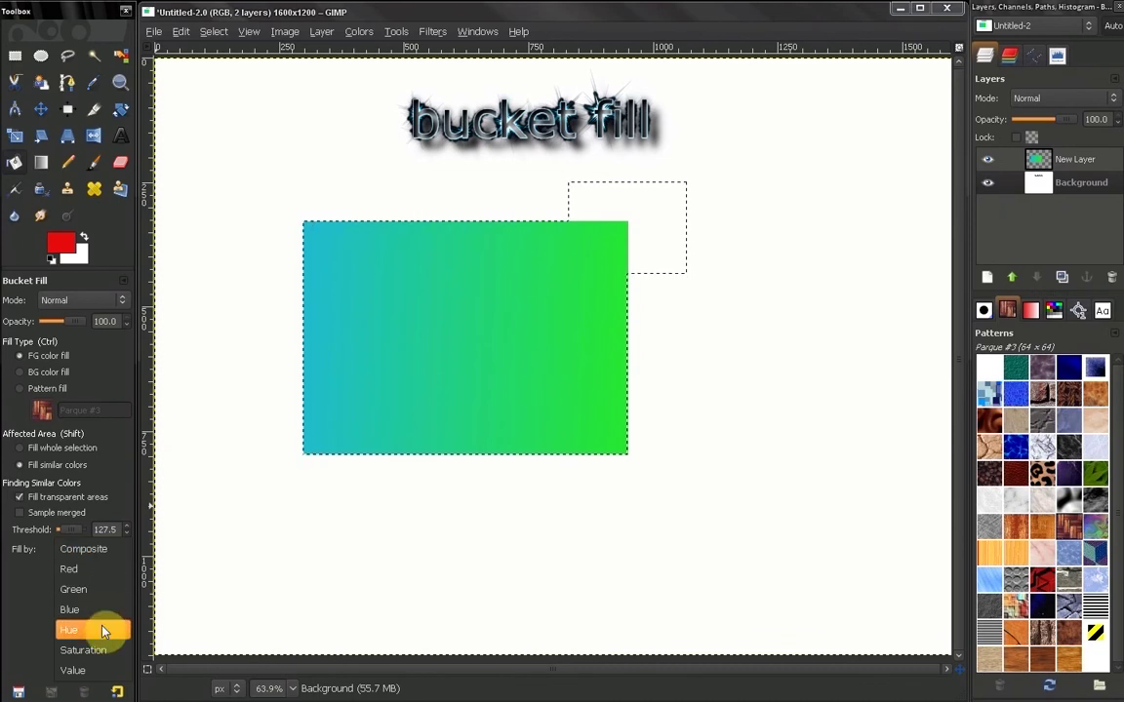
left_click(43, 592)
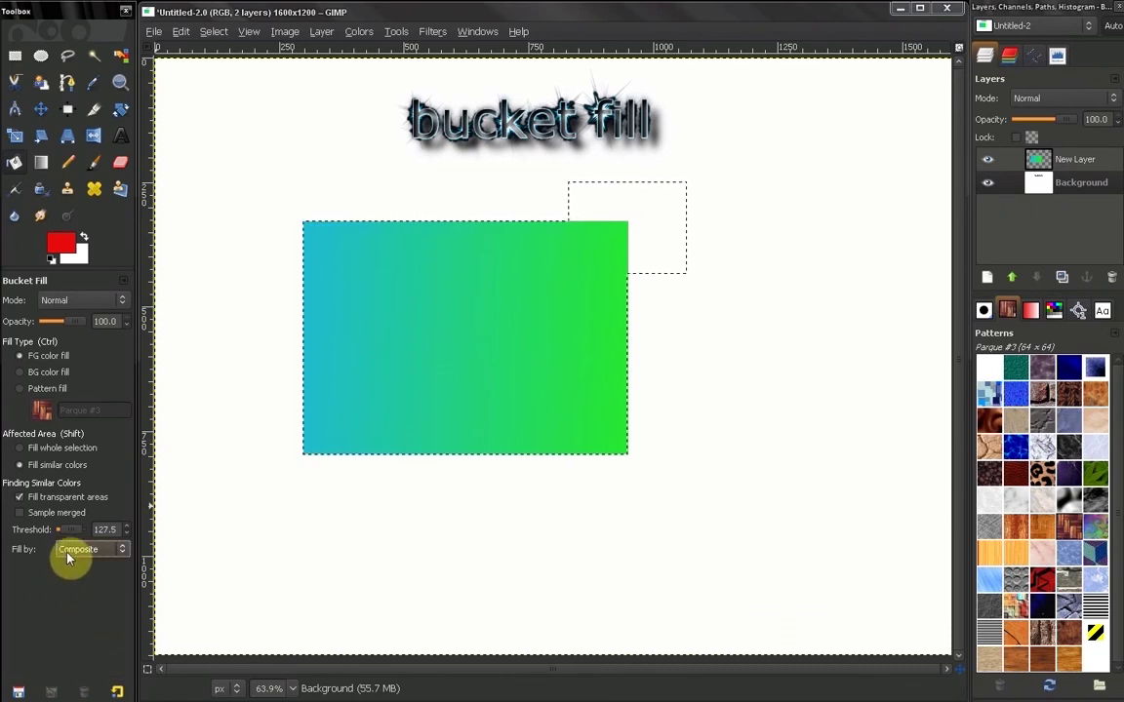